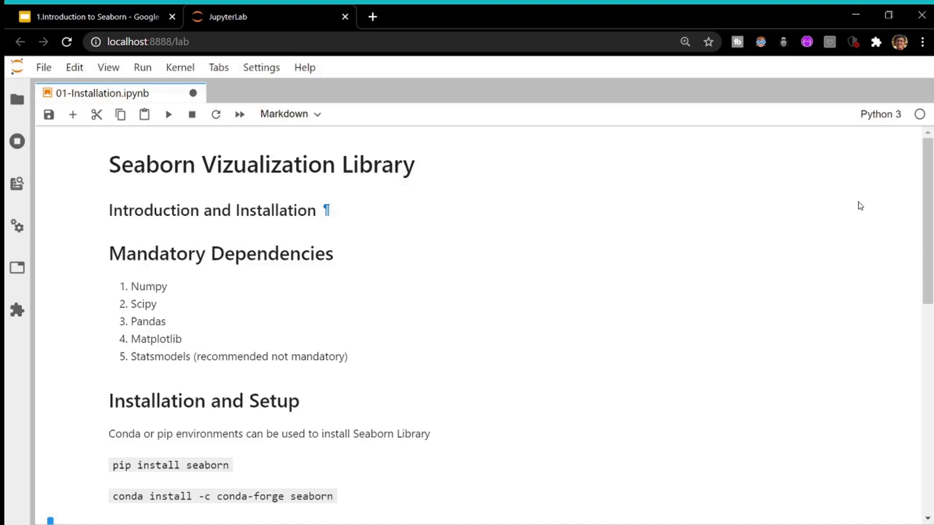
{"action": "scroll", "coordinate": [860, 206], "scroll_direction": "down", "scroll_amount": 2}
{"action": "scroll", "coordinate": [860, 206], "scroll_direction": "down", "scroll_amount": 2}
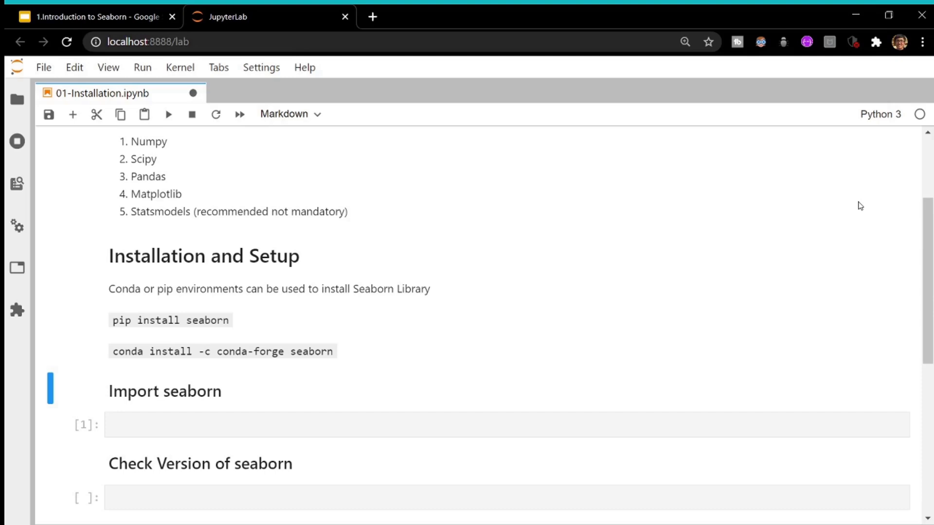
Save the Seaborn installation notebook with Ctrl+S.
{"action": "key", "text": "ctrl+s"}
{"action": "scroll", "coordinate": [132, 364], "scroll_direction": "down", "scroll_amount": 2}
{"action": "scroll", "coordinate": [129, 363], "scroll_direction": "down", "scroll_amount": 1}
Enter 'import seaborn as sns' in the Import seaborn cell and run it.
{"action": "left_click", "coordinate": [129, 363]}
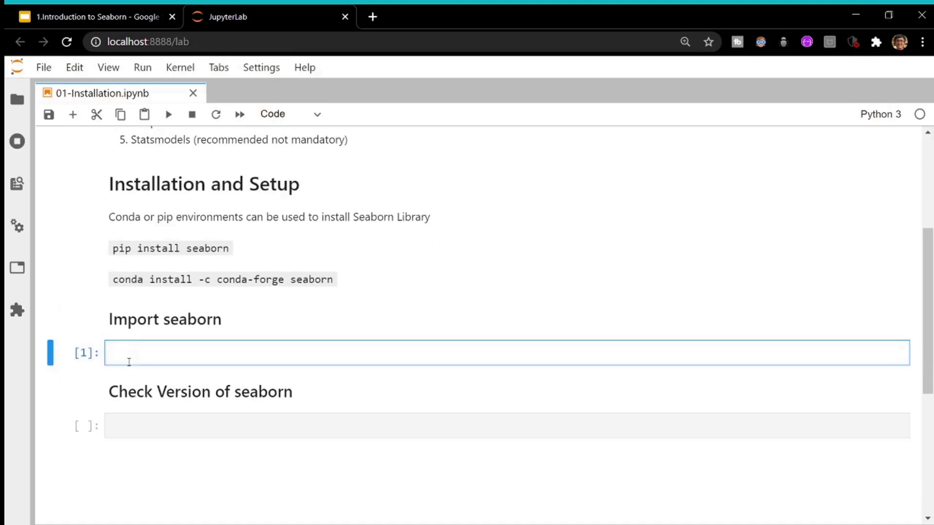
{"action": "type", "text": "import"}
{"action": "type", "text": "seaborn as sns"}
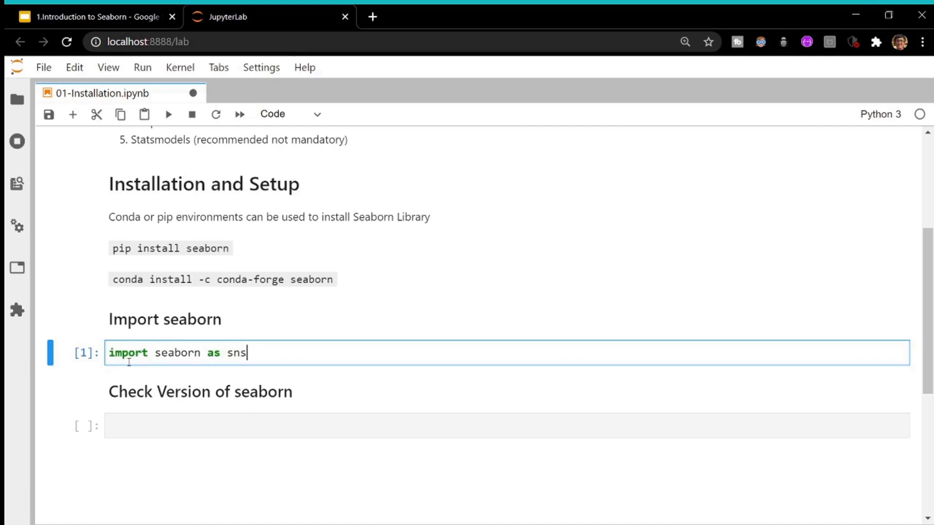
{"action": "key", "text": "shift+Return"}
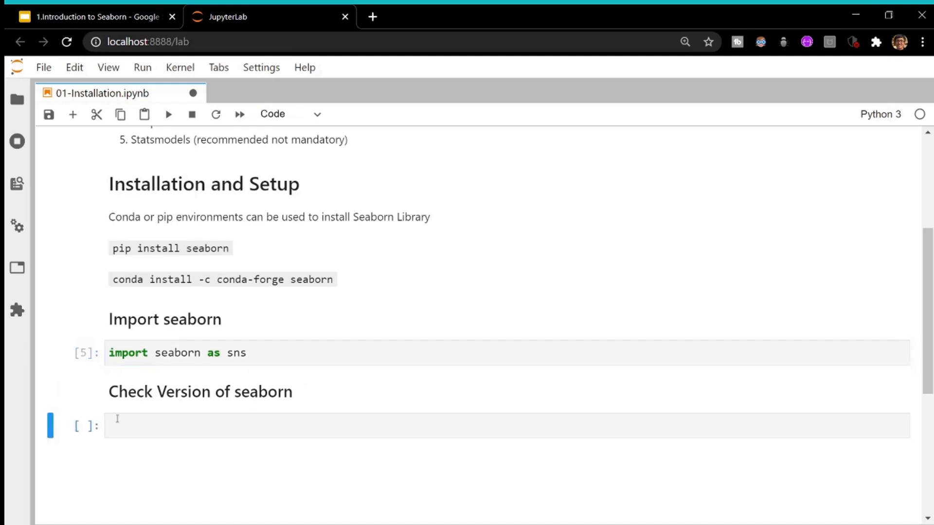
Run 'sns.__version__' in the Check Version cell, showing output '0.10.1'.
{"action": "left_click", "coordinate": [119, 424]}
{"action": "type", "text": "sns"}
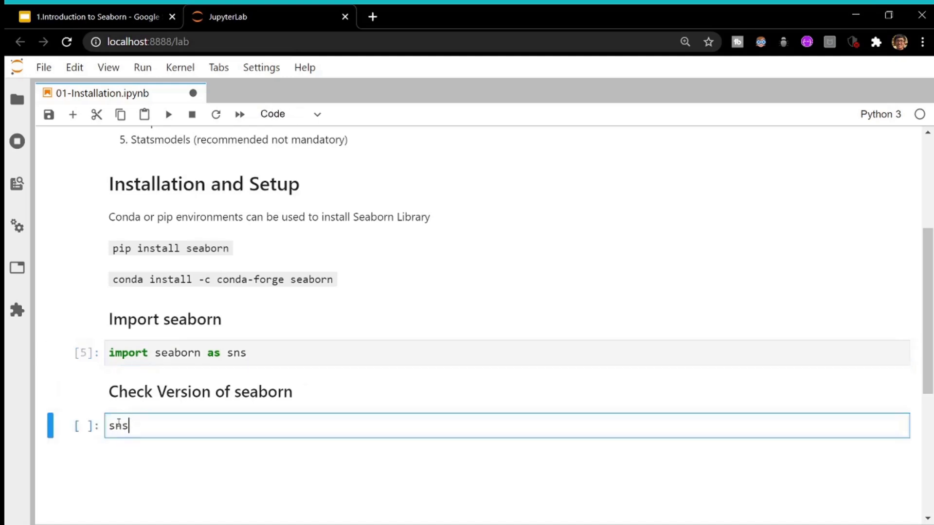
{"action": "type", "text": ".__version"}
{"action": "type", "text": "__"}
{"action": "key", "text": "shift+Return"}
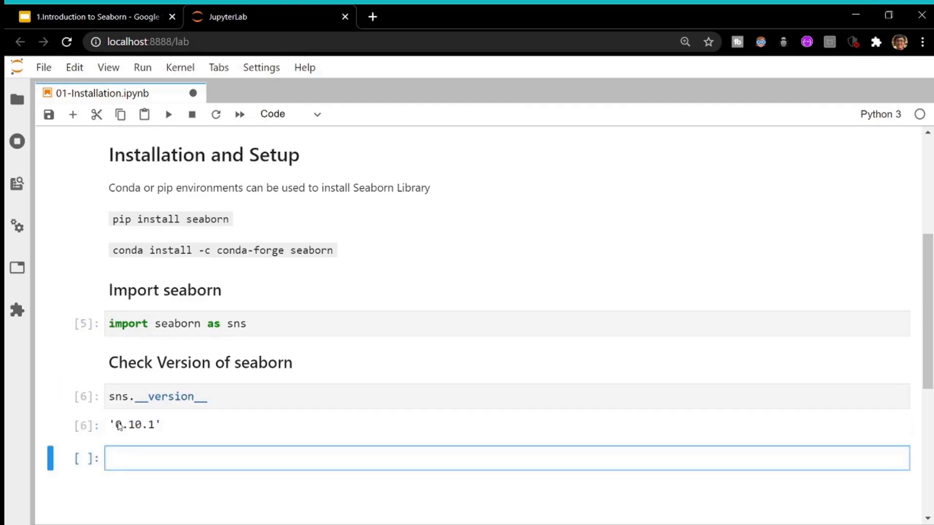